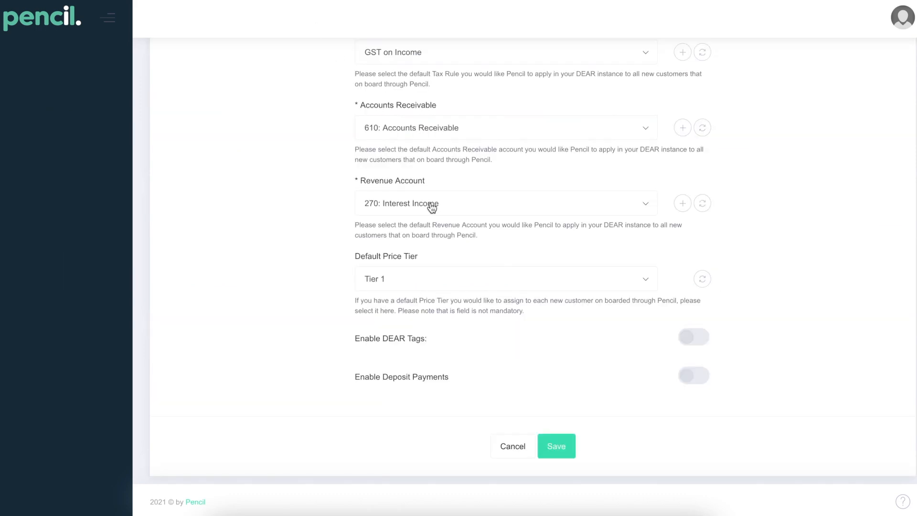
# Step: Switch on Dear deposit payments, keeping 50% quote and 100% invoice deposits, and save
pyautogui.scroll(10, 431, 201)
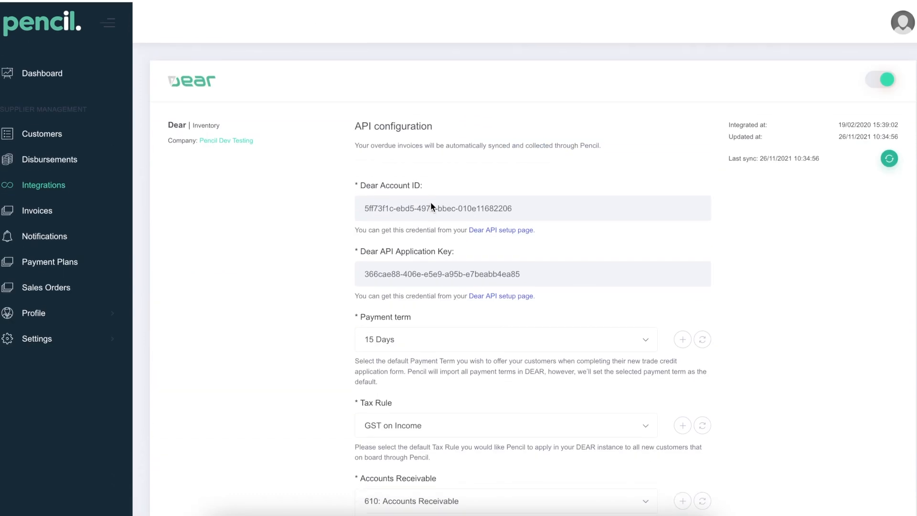
pyautogui.scroll(-8, 492, 239)
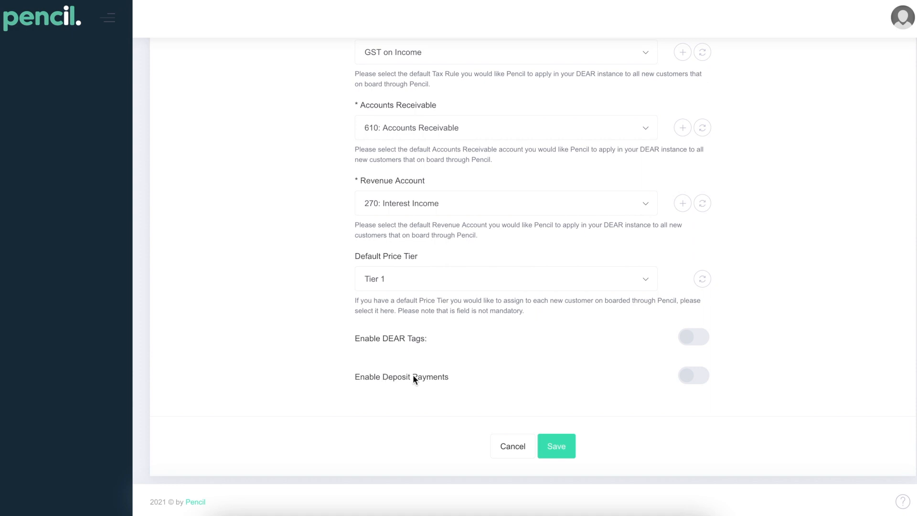
pyautogui.click(692, 385)
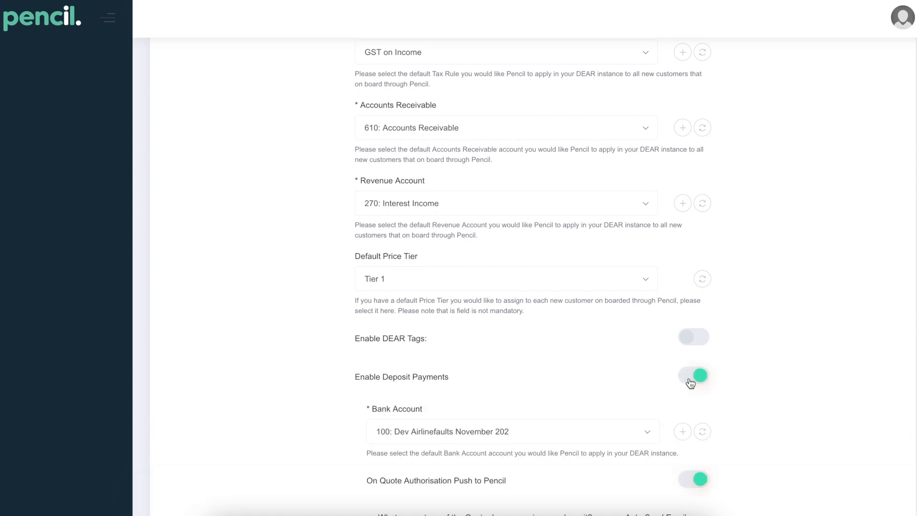
pyautogui.scroll(-4, 690, 384)
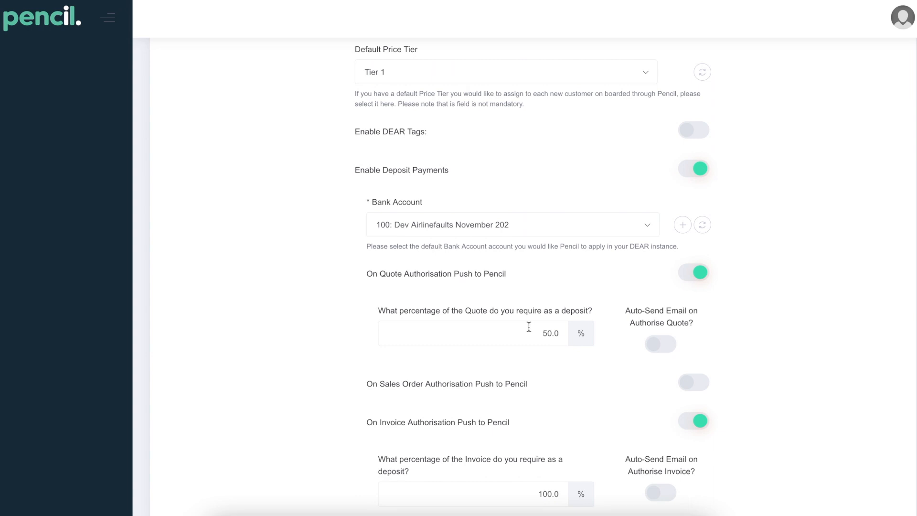
pyautogui.scroll(-2, 508, 326)
pyautogui.scroll(-1, 491, 343)
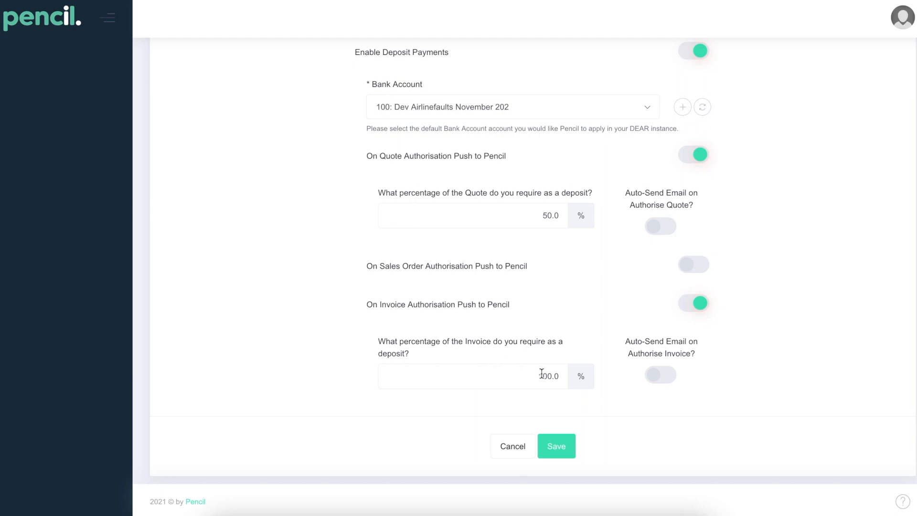
pyautogui.click(562, 453)
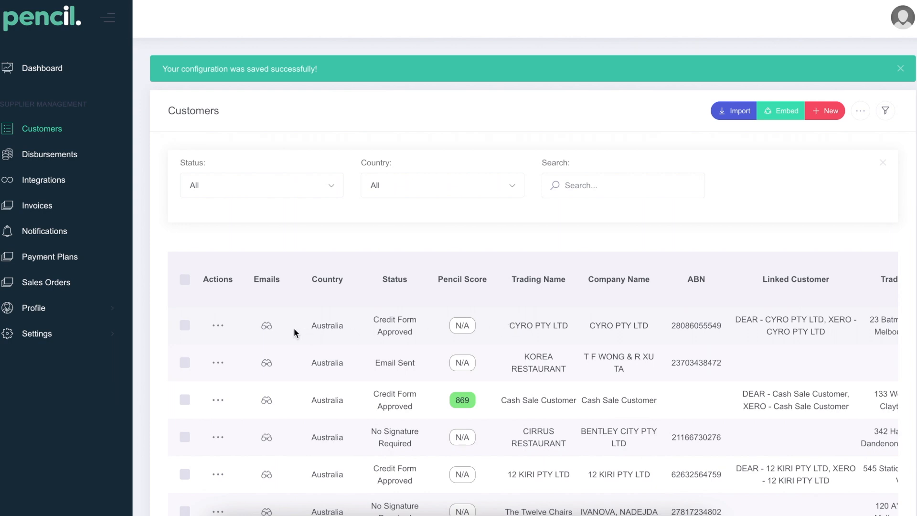
# Step: Change CYRO PTY LTD's customer quote deposit from 50.0 to 25 and close its settings
pyautogui.click(220, 327)
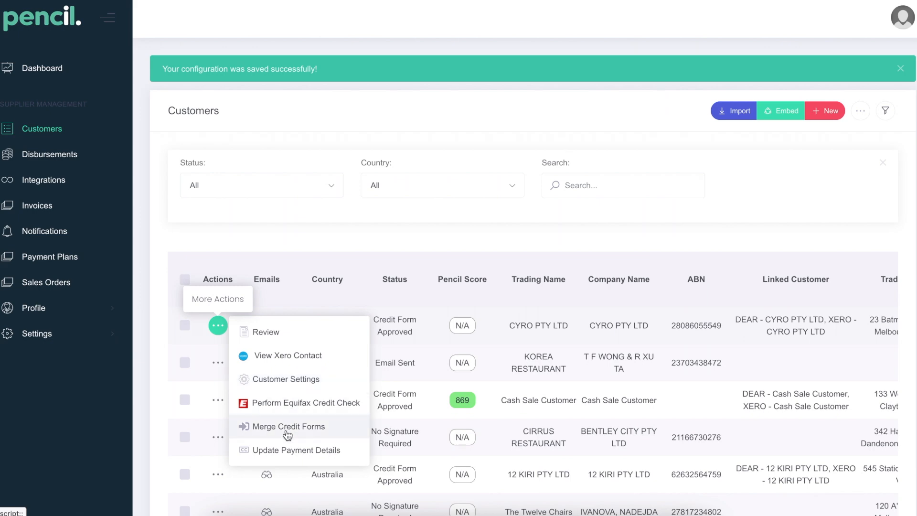
pyautogui.click(283, 379)
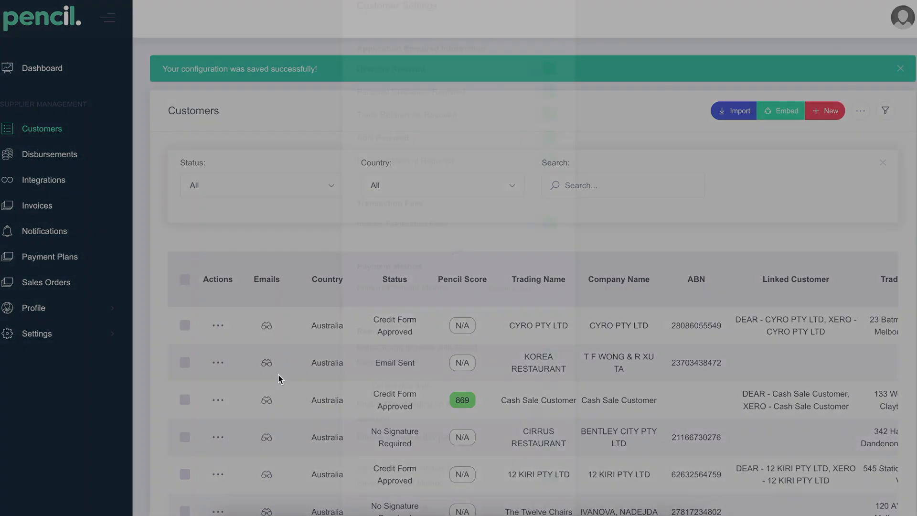
pyautogui.scroll(-3, 494, 385)
pyautogui.scroll(-10, 494, 386)
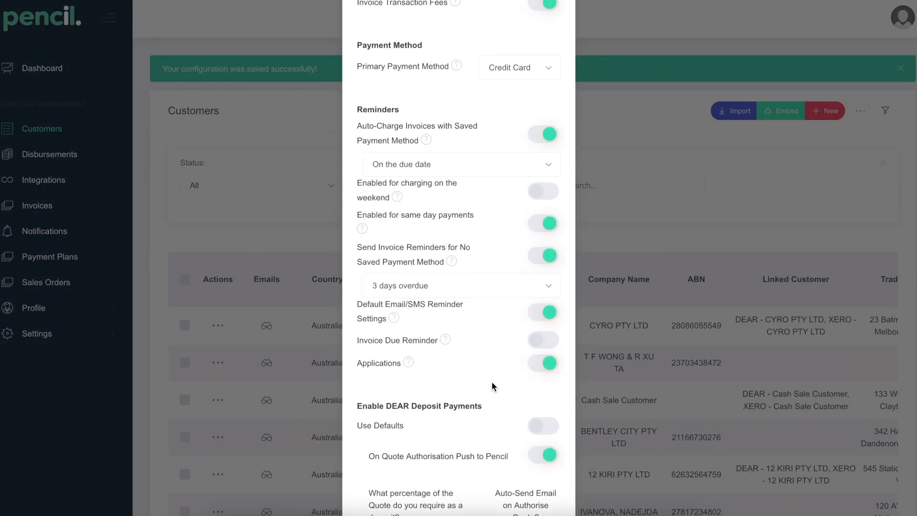
pyautogui.scroll(-1, 493, 385)
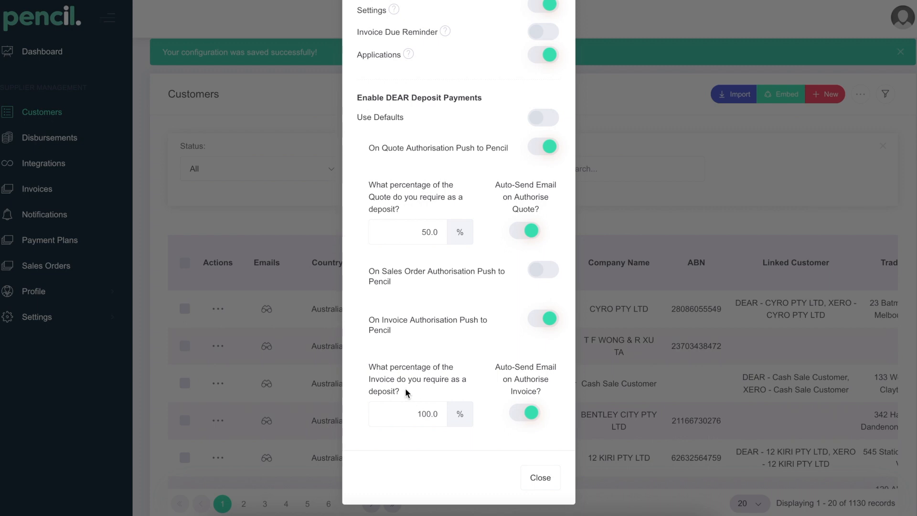
pyautogui.click(431, 231)
pyautogui.click(430, 231)
pyautogui.press('BackSpace')
pyautogui.press('BackSpace')
pyautogui.press('BackSpace')
pyautogui.press('BackSpace')
pyautogui.write('25')
pyautogui.click(539, 477)
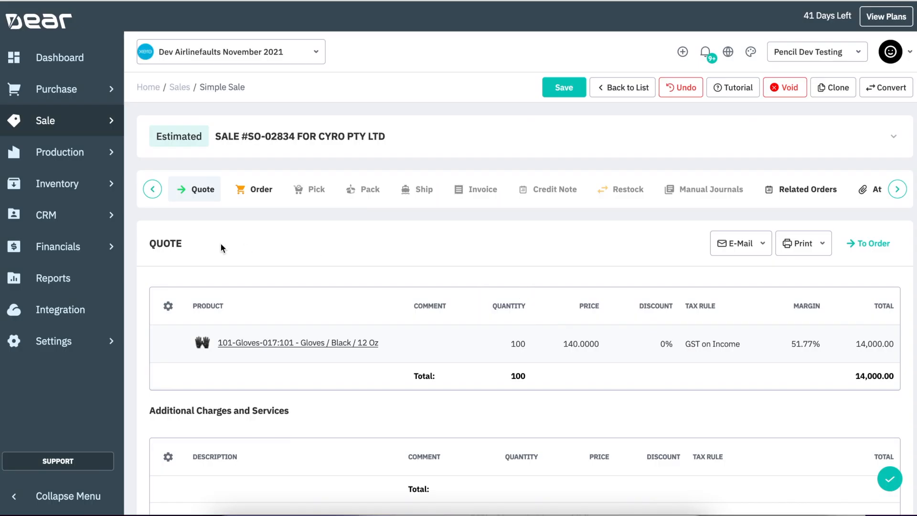
# Step: Highlight the customer name CYRO PTY LTD in sale SO-02834's quote title
pyautogui.moveTo(319, 136); pyautogui.dragTo(382, 129)
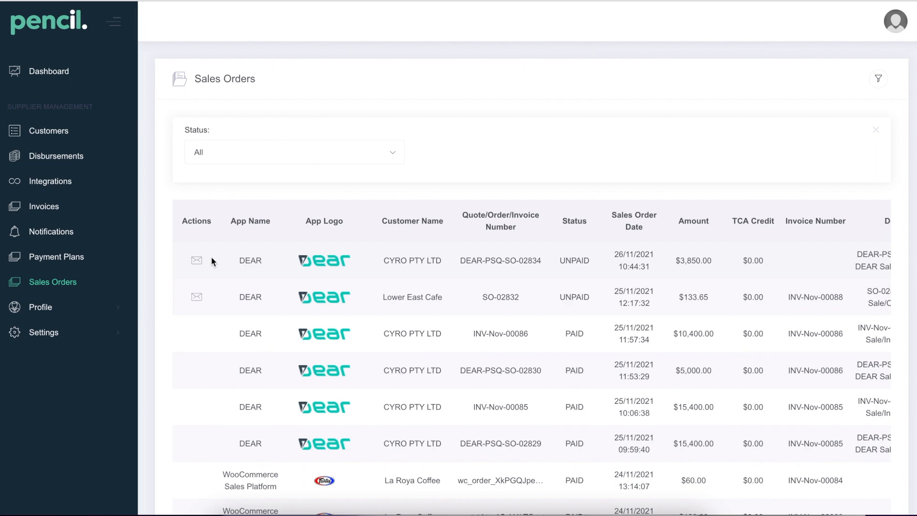
# Step: Email the AUD 3,850 deposit request for DEAR-PSQ-SO-02834 to an alternate customer e-mail address
pyautogui.click(197, 260)
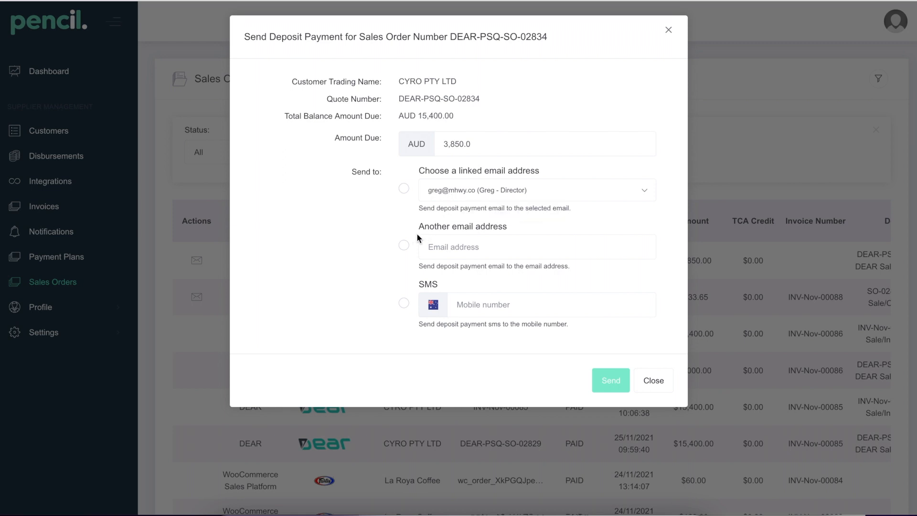
pyautogui.click(404, 245)
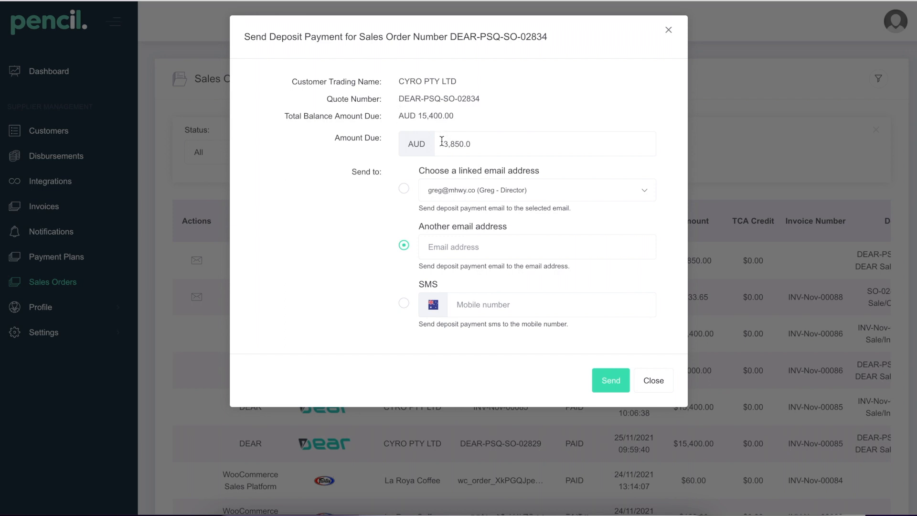
pyautogui.click(471, 244)
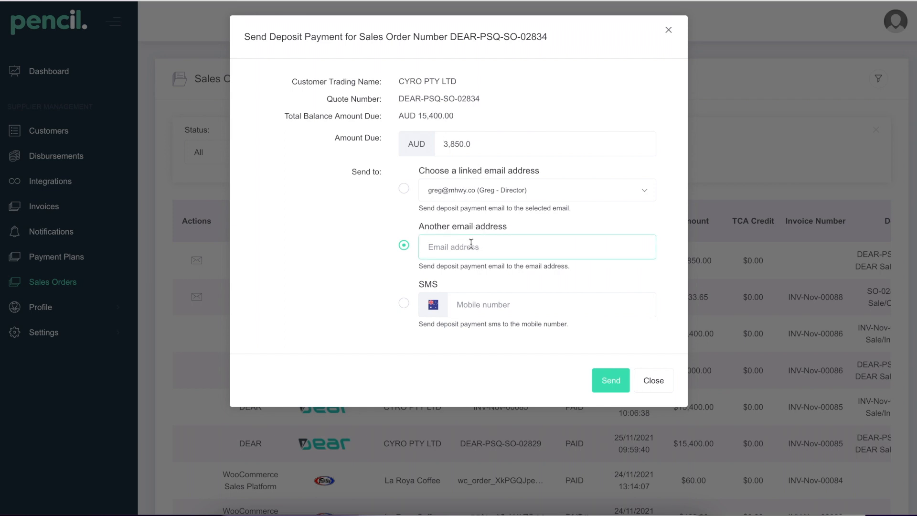
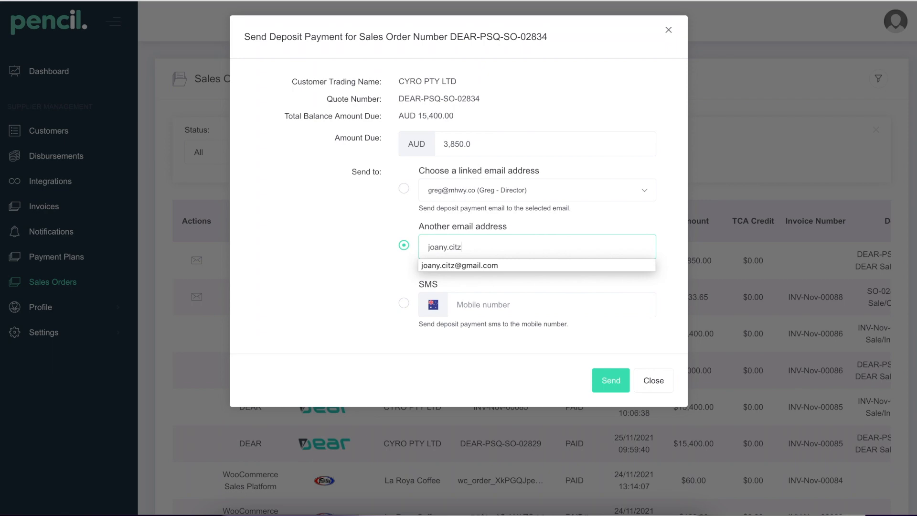
pyautogui.click(508, 266)
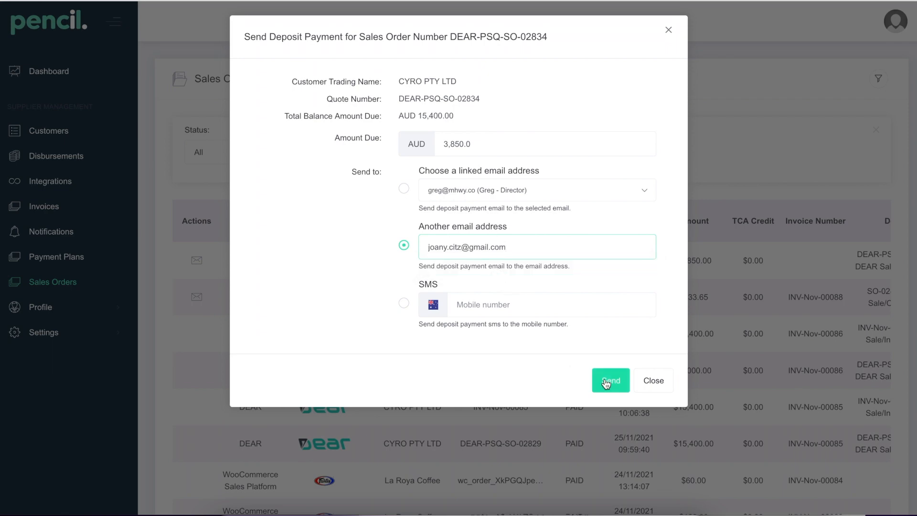
pyautogui.click(606, 381)
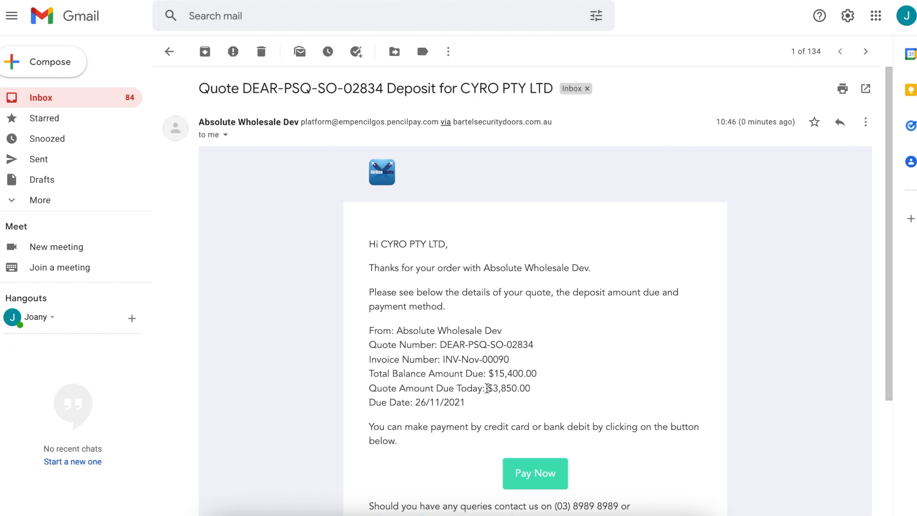
# Step: Follow the deposit email's Pay Now link for DEAR-PSQ-SO-02834
pyautogui.scroll(-1, 431, 374)
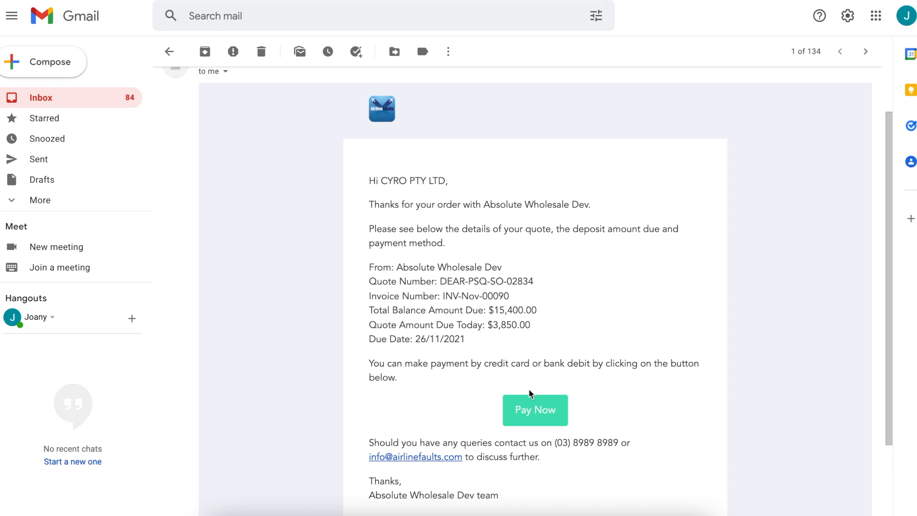
pyautogui.click(534, 409)
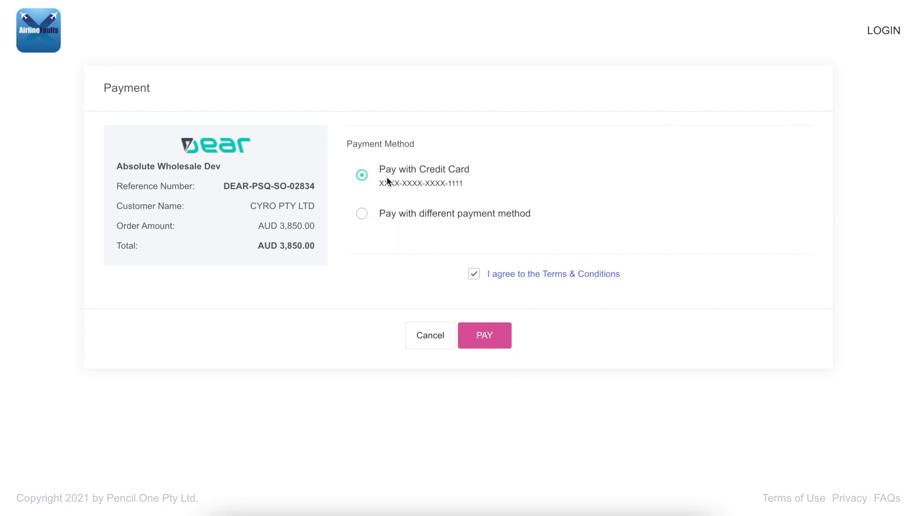
# Step: Pay the AUD 3,850.00 deposit using the customer's saved credit card
pyautogui.click(363, 215)
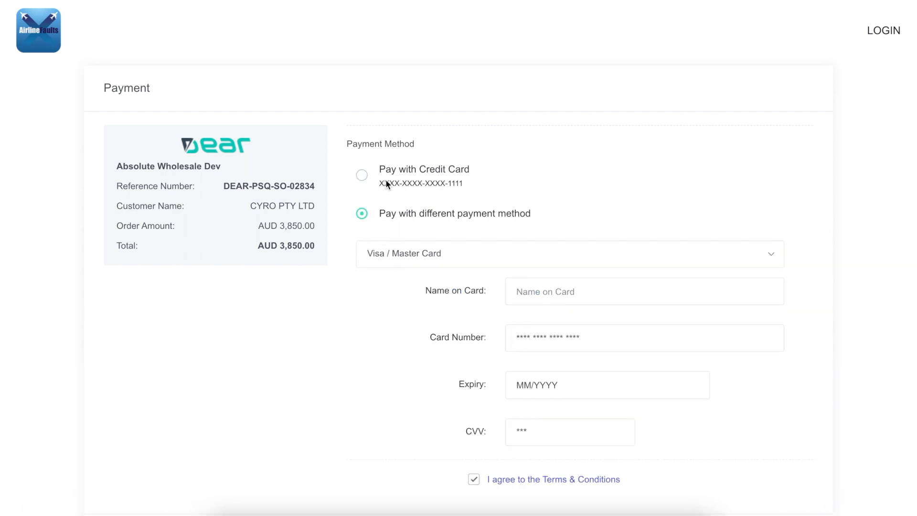
pyautogui.click(362, 176)
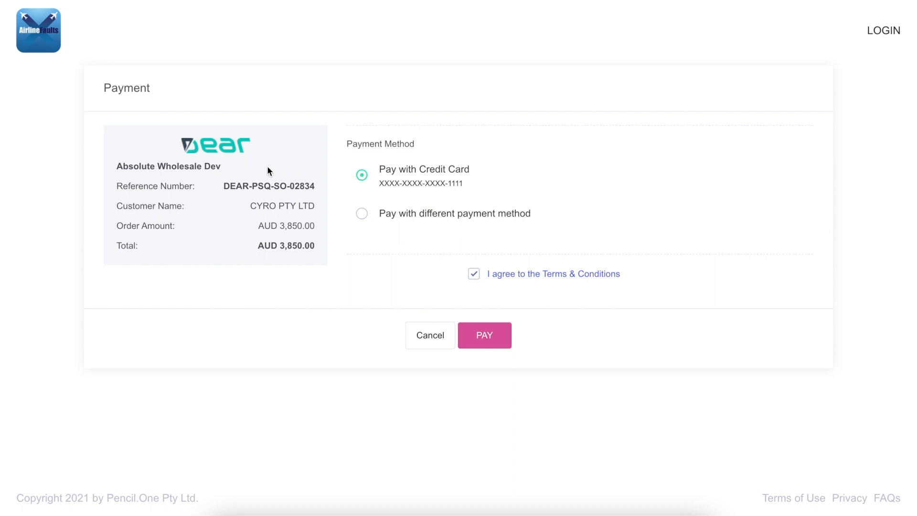
pyautogui.click(493, 343)
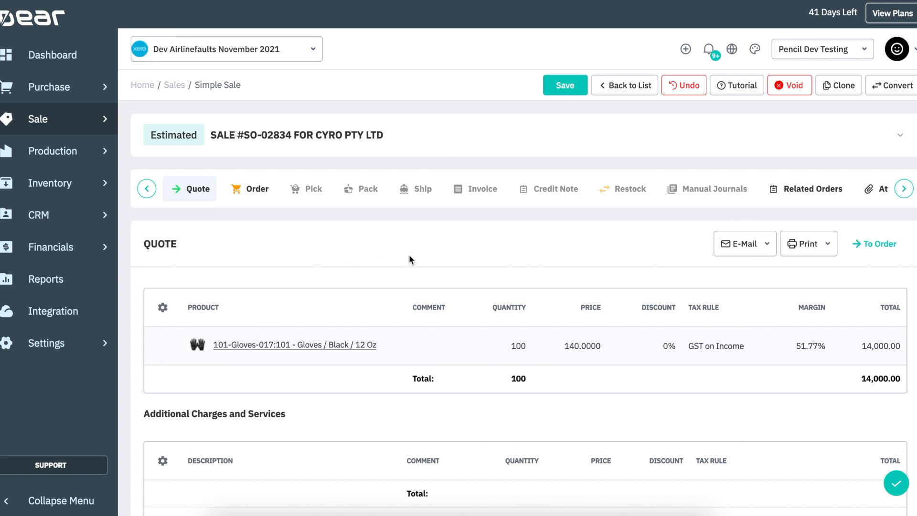
# Step: Copy the quote's gloves line into the order, authorise it, then authorise invoice INV-Nov-00090
pyautogui.scroll(-3, 620, 345)
pyautogui.scroll(-4, 618, 342)
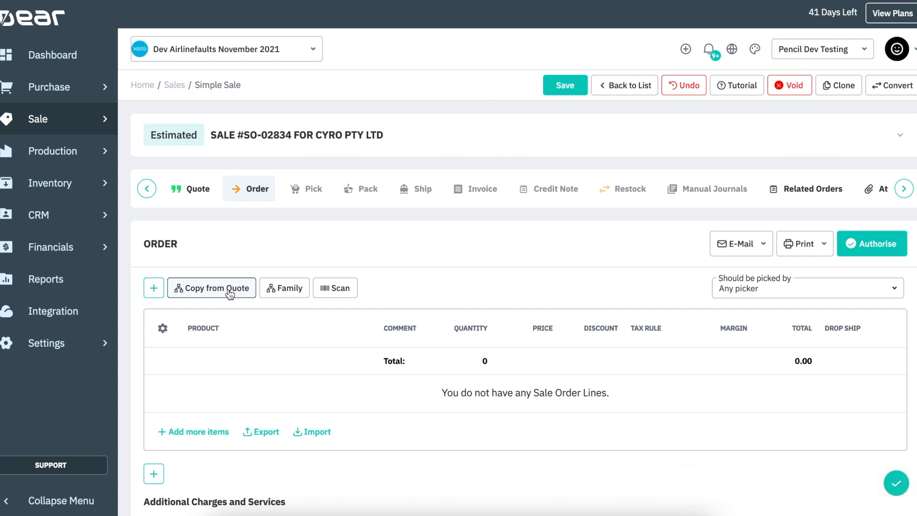
pyautogui.click(194, 293)
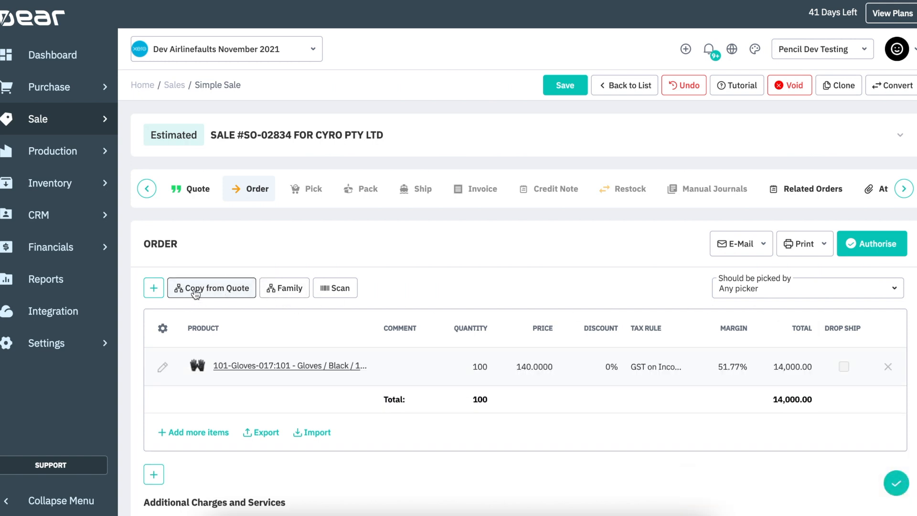
pyautogui.click(898, 250)
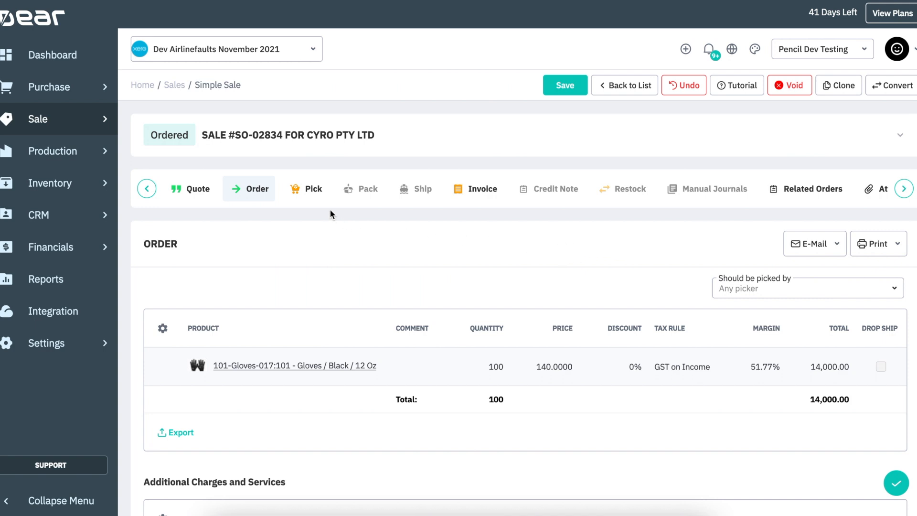
pyautogui.click(491, 191)
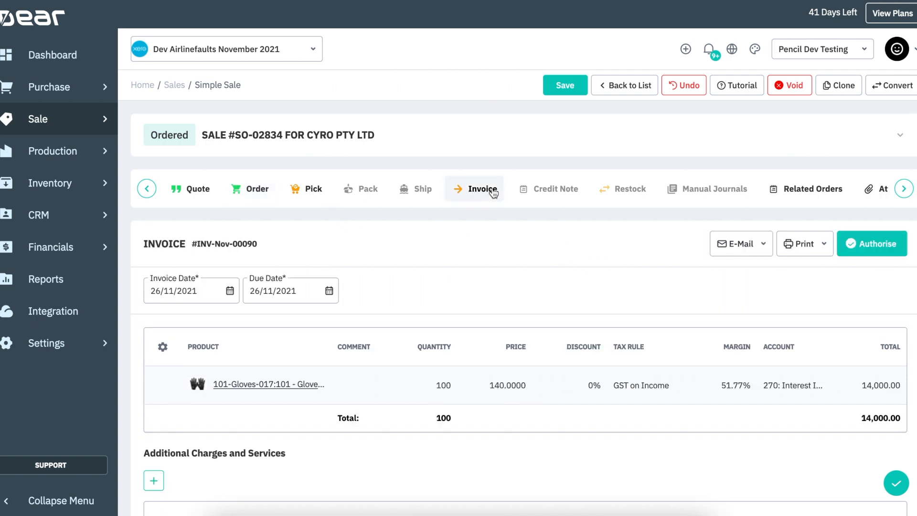
pyautogui.click(874, 246)
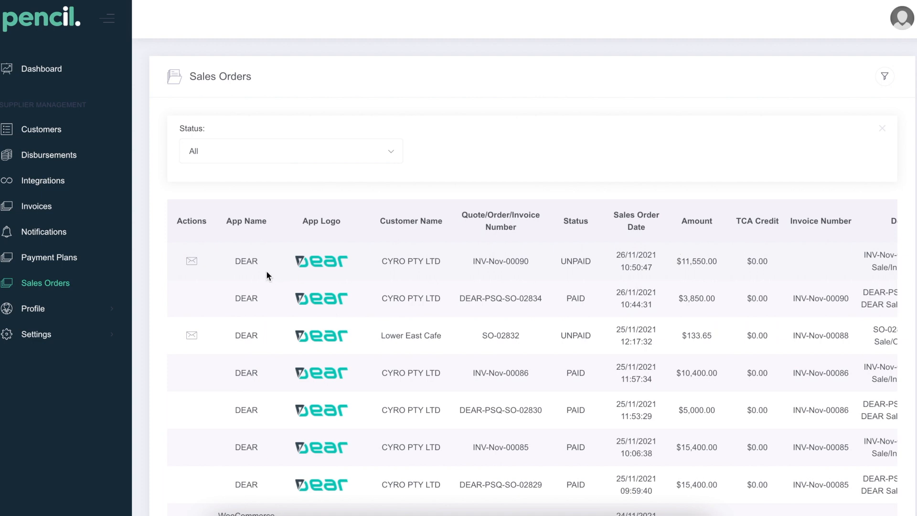
# Step: Email INV-Nov-00090's AUD 11,550 deposit request to the alternate customer address and follow its Pay Now link
pyautogui.click(192, 263)
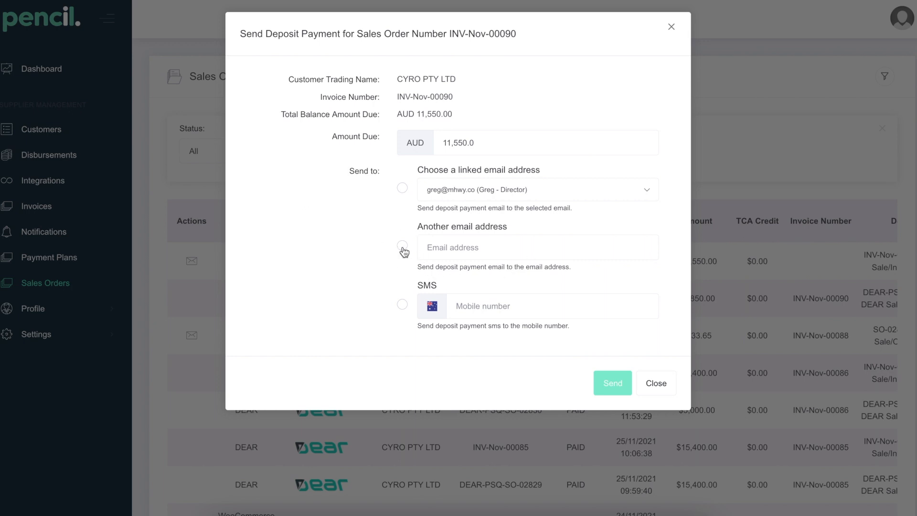
pyautogui.click(402, 246)
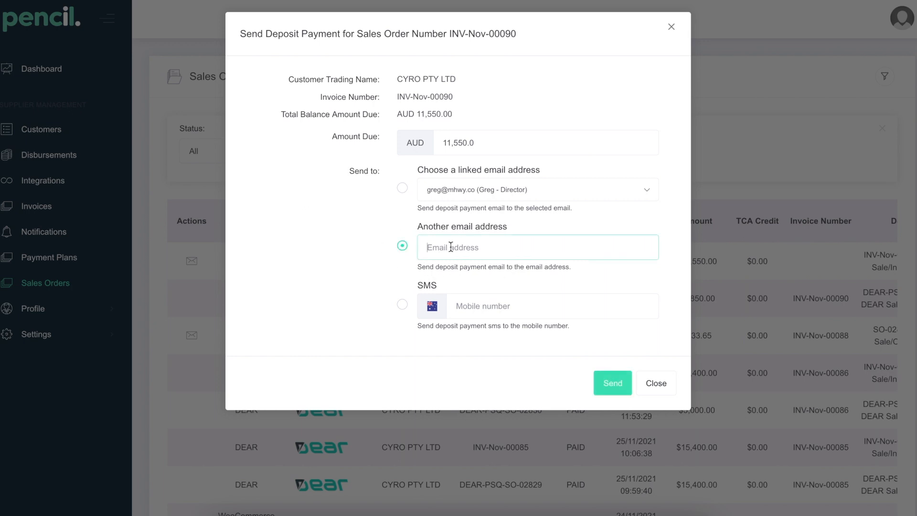
pyautogui.write('joa')
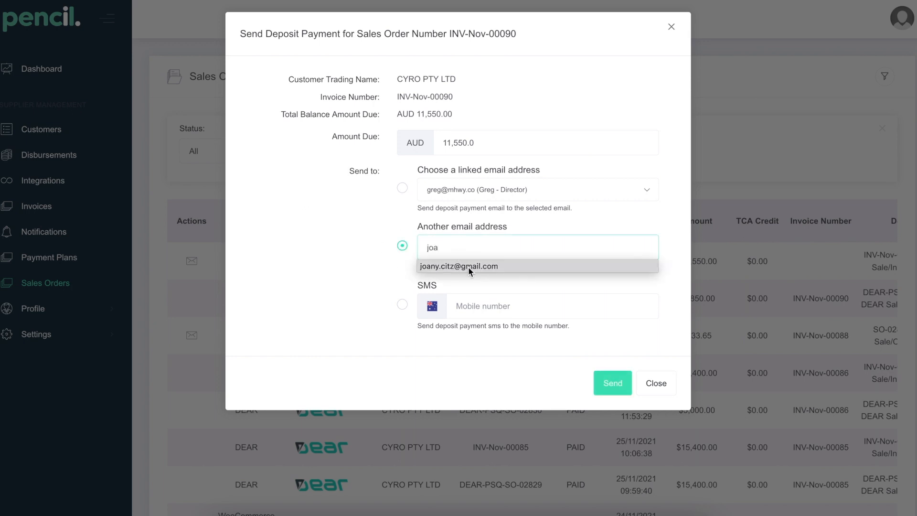
pyautogui.click(465, 266)
pyautogui.click(611, 383)
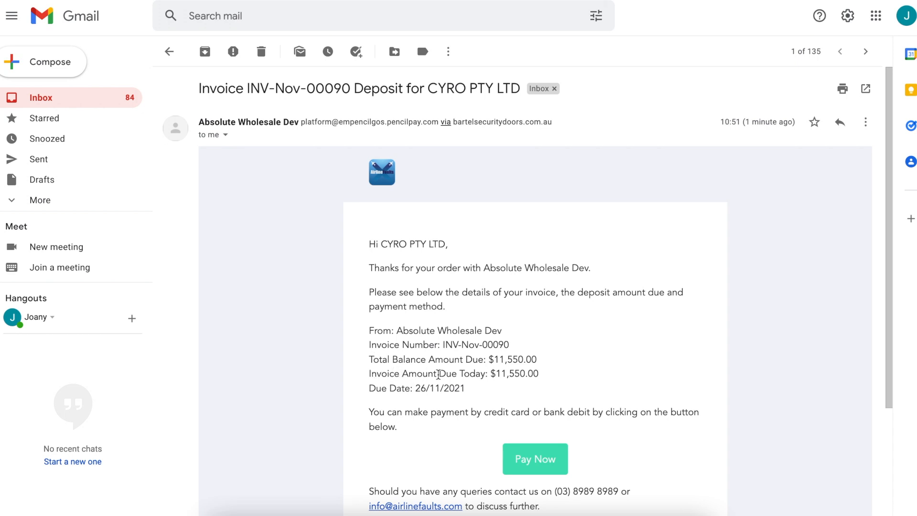
pyautogui.scroll(-1, 490, 370)
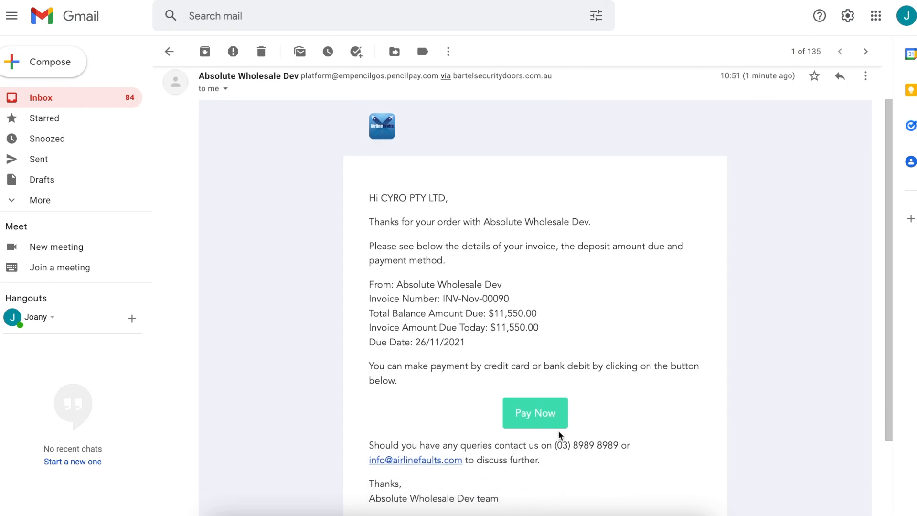
pyautogui.click(548, 414)
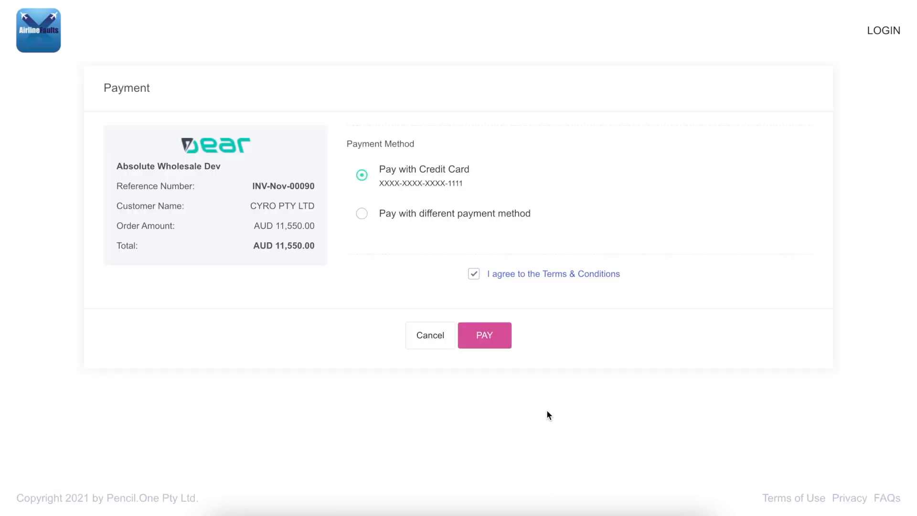
# Step: Submit the AUD 11,550.00 invoice payment with the saved credit card
pyautogui.click(485, 338)
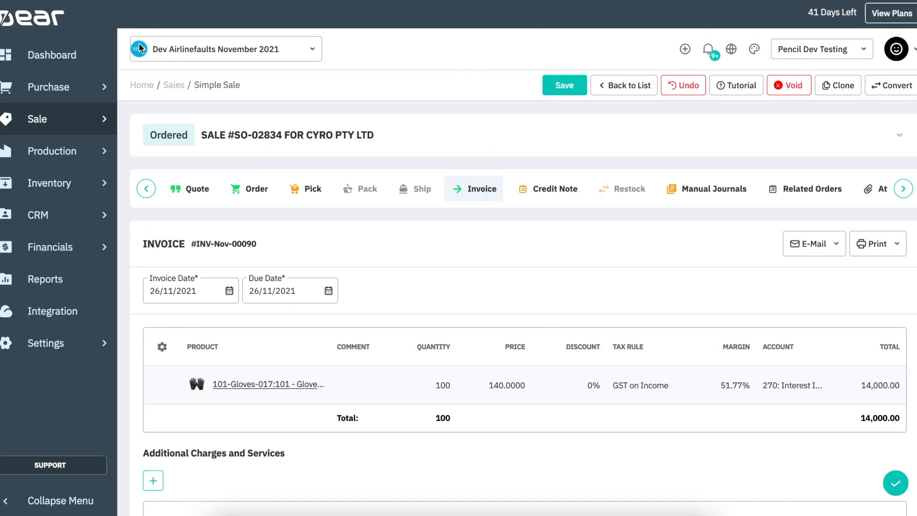
# Step: Check the invoice's two prepayments leave 0.00 due, then open the Pick stage and try authorising it
pyautogui.scroll(-4, 540, 313)
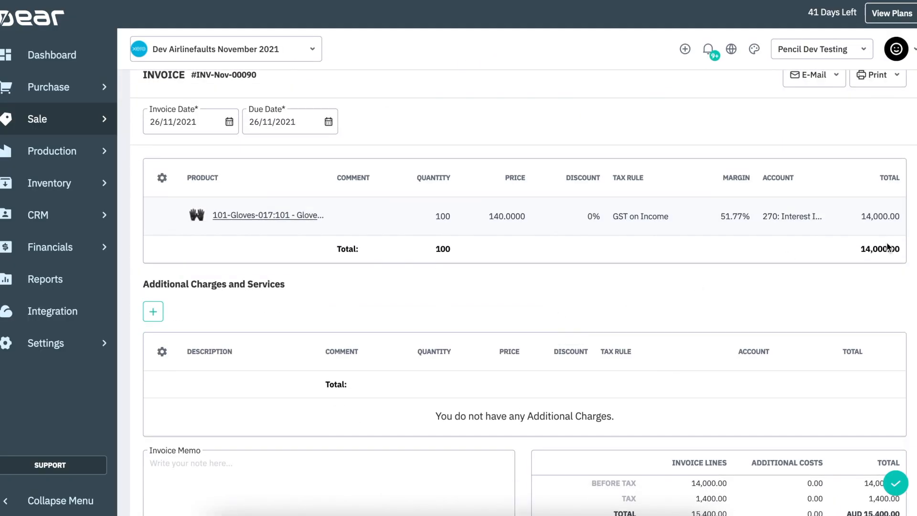
pyautogui.scroll(-8, 697, 294)
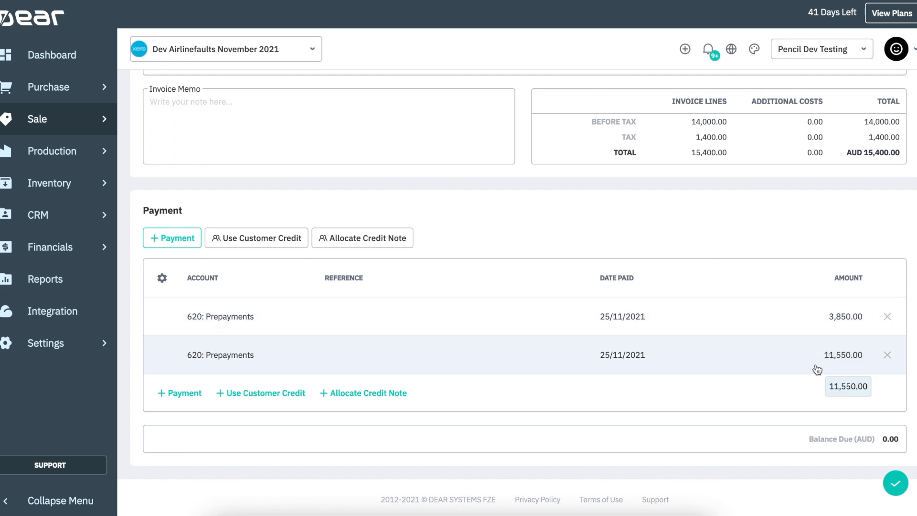
pyautogui.scroll(7, 787, 365)
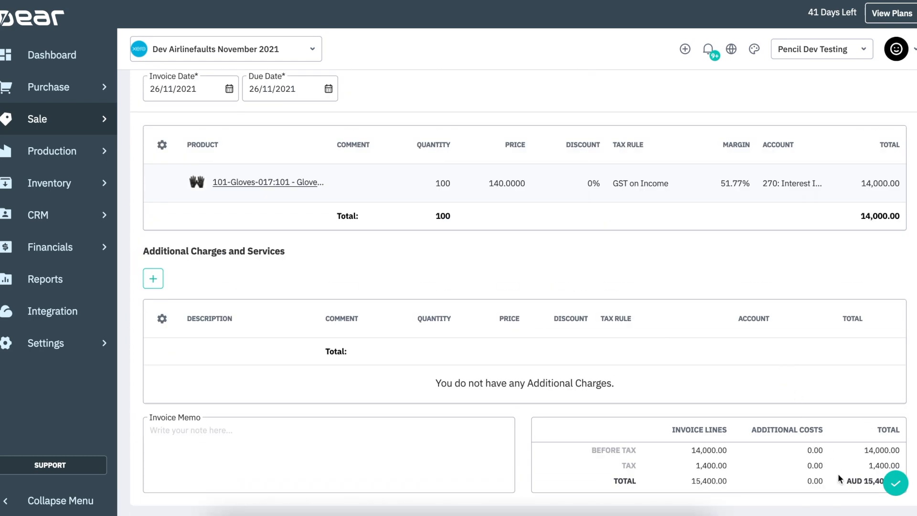
pyautogui.scroll(3, 752, 363)
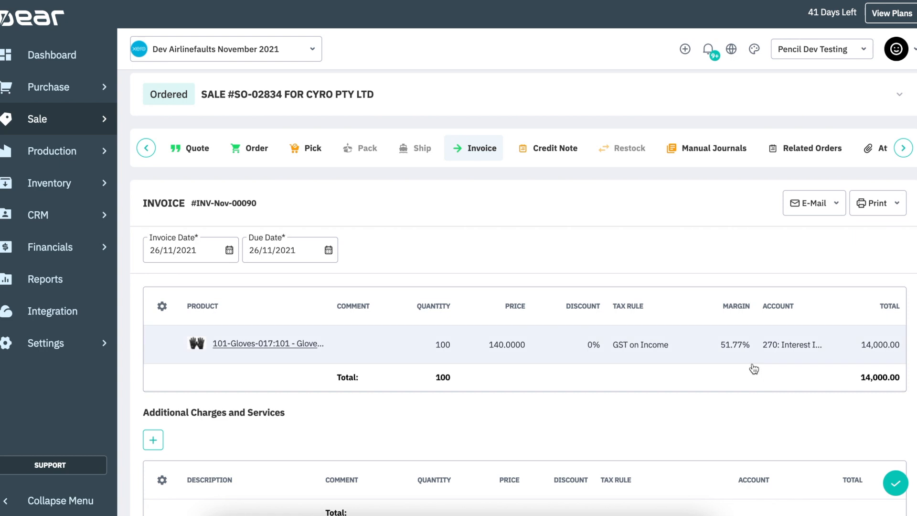
pyautogui.scroll(1, 753, 369)
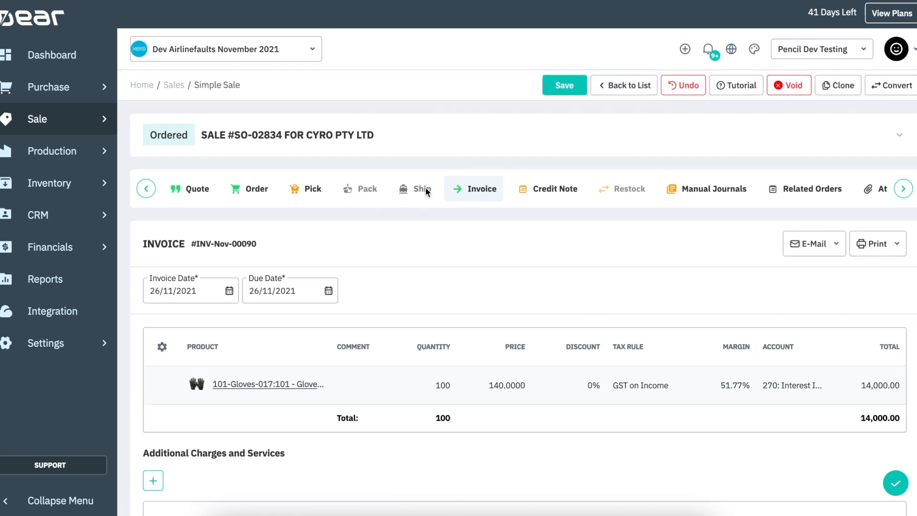
pyautogui.click(313, 189)
pyautogui.click(871, 244)
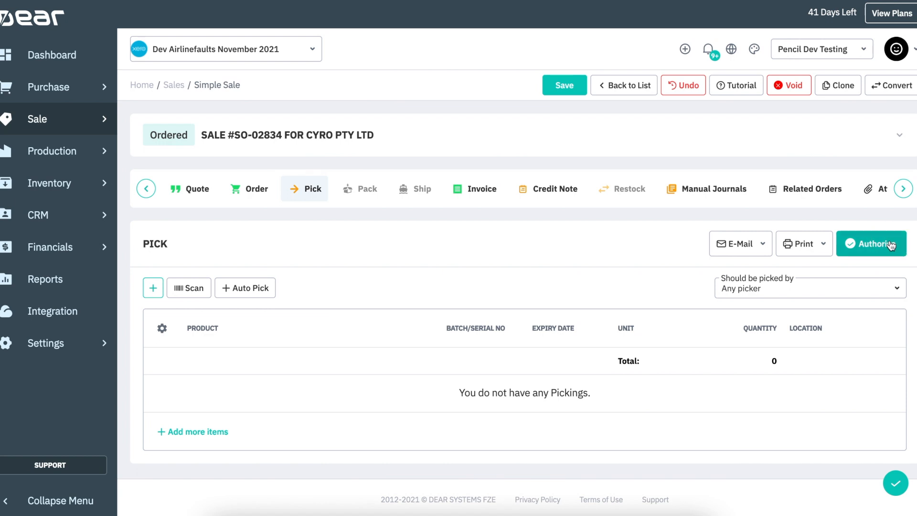